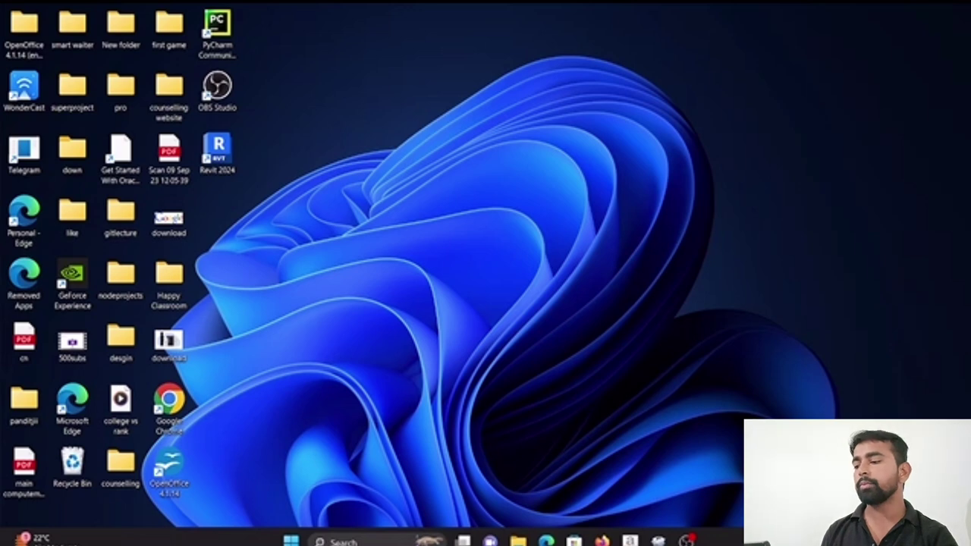
# - Launch Chrome and search 'revit download student version' to reach Autodesk's Education page
pyautogui.doubleClick(168, 408)
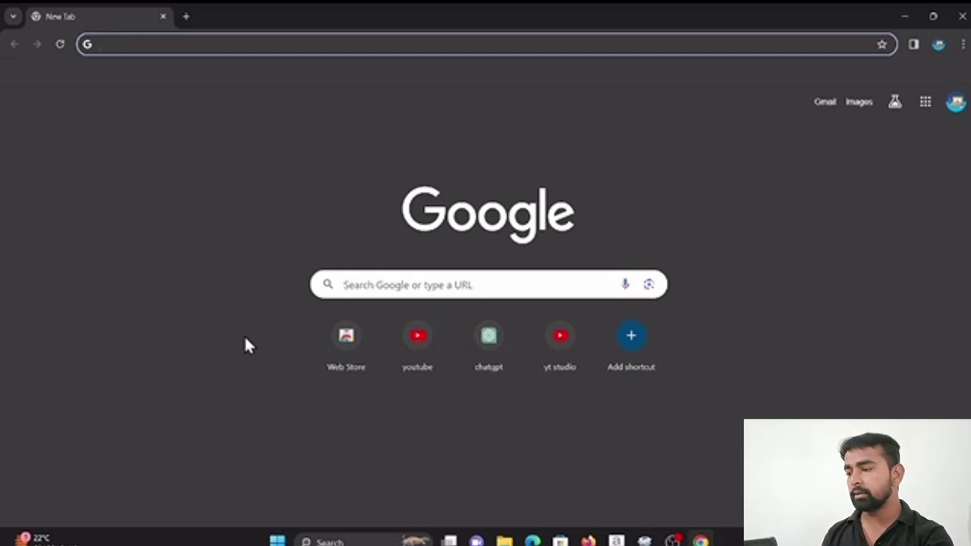
pyautogui.write('revit')
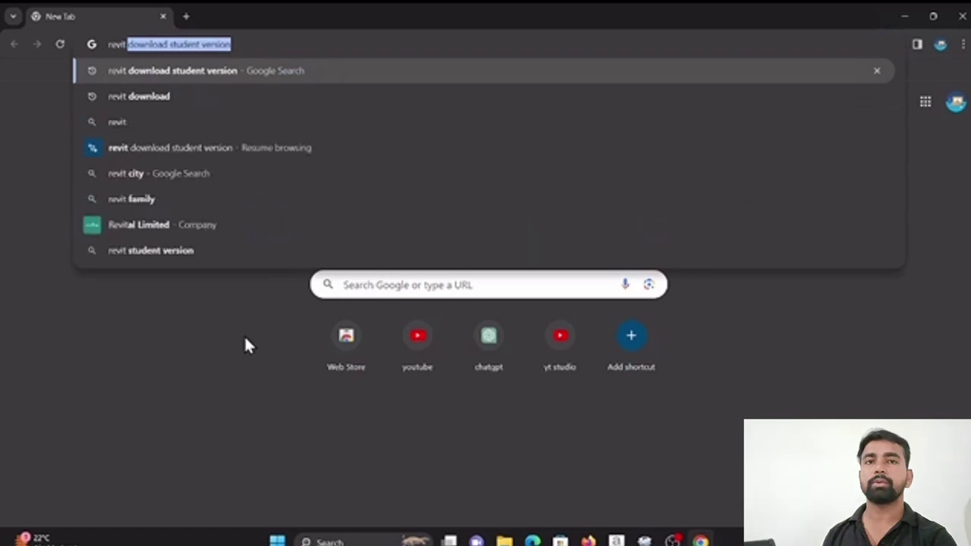
pyautogui.click(212, 72)
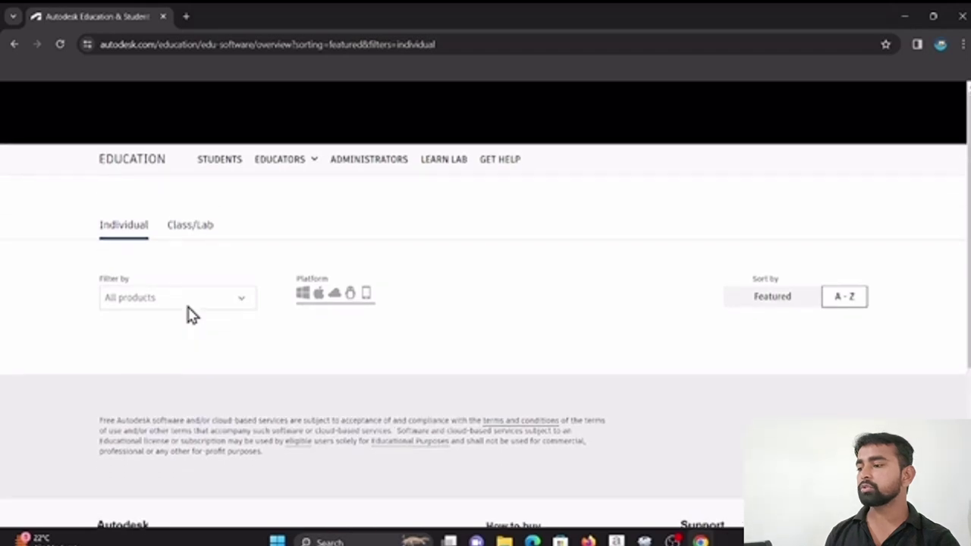
# - Scroll through the 47-product Individual catalog, then back up to the Tinkercad/Fusion/Revit row
pyautogui.scroll(-5, 189, 315)
pyautogui.scroll(5, 190, 315)
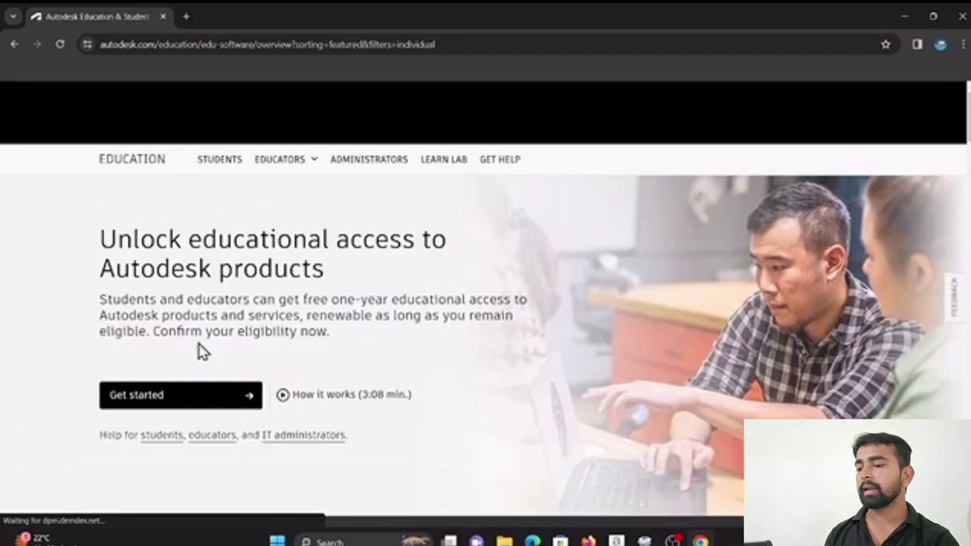
pyautogui.scroll(-2, 199, 351)
pyautogui.scroll(-3, 199, 351)
pyautogui.scroll(-3, 199, 351)
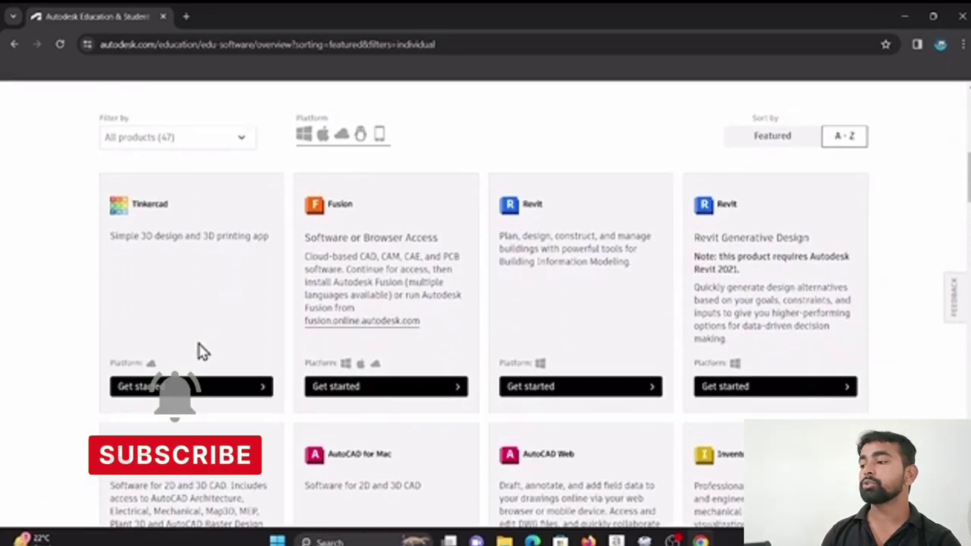
pyautogui.scroll(3, 199, 350)
pyautogui.scroll(-3, 199, 351)
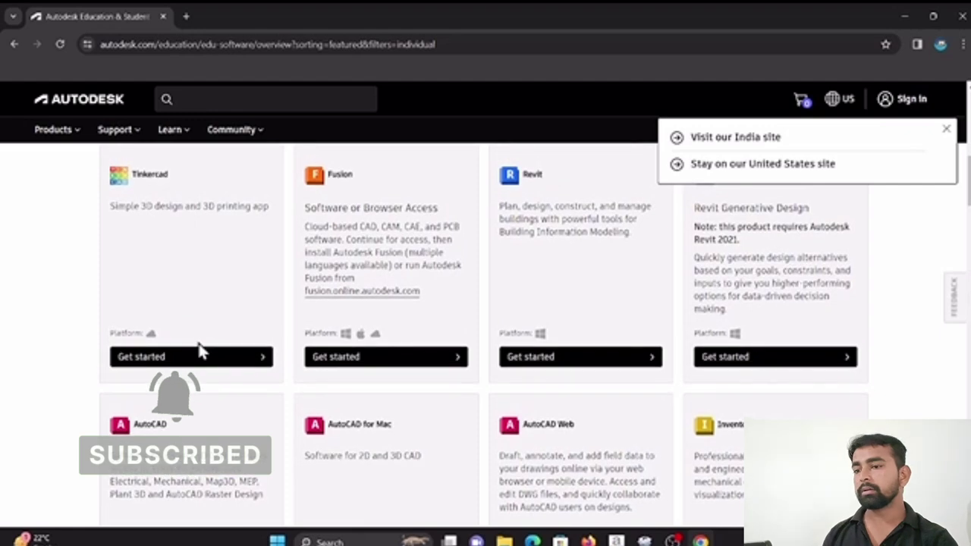
pyautogui.scroll(3, 198, 350)
pyautogui.scroll(-3, 199, 350)
pyautogui.scroll(2, 201, 351)
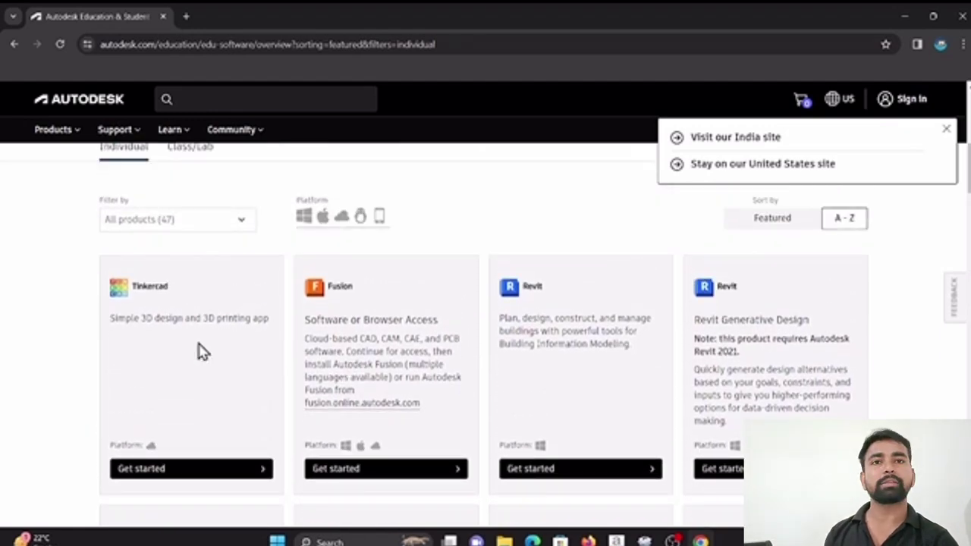
pyautogui.scroll(-2, 201, 350)
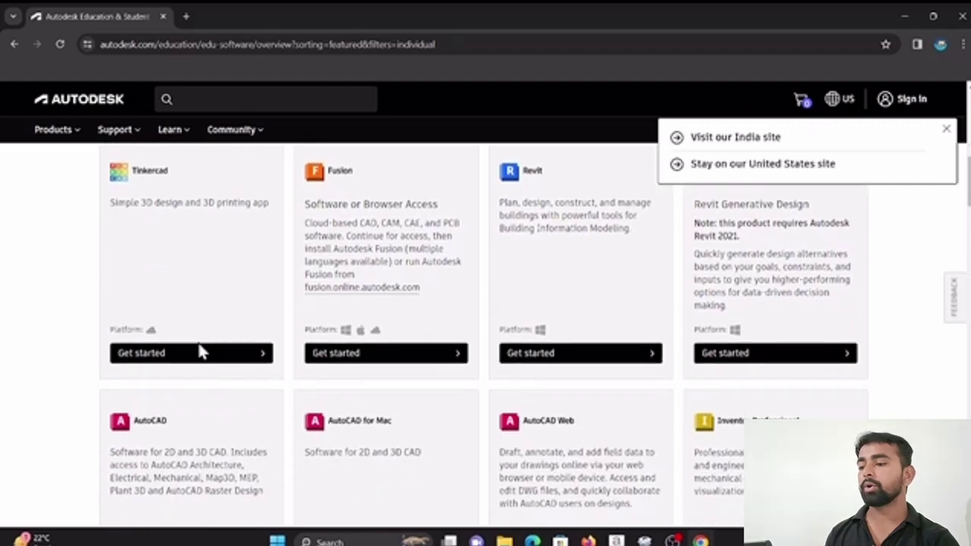
pyautogui.scroll(-1, 201, 351)
pyautogui.scroll(-1, 201, 350)
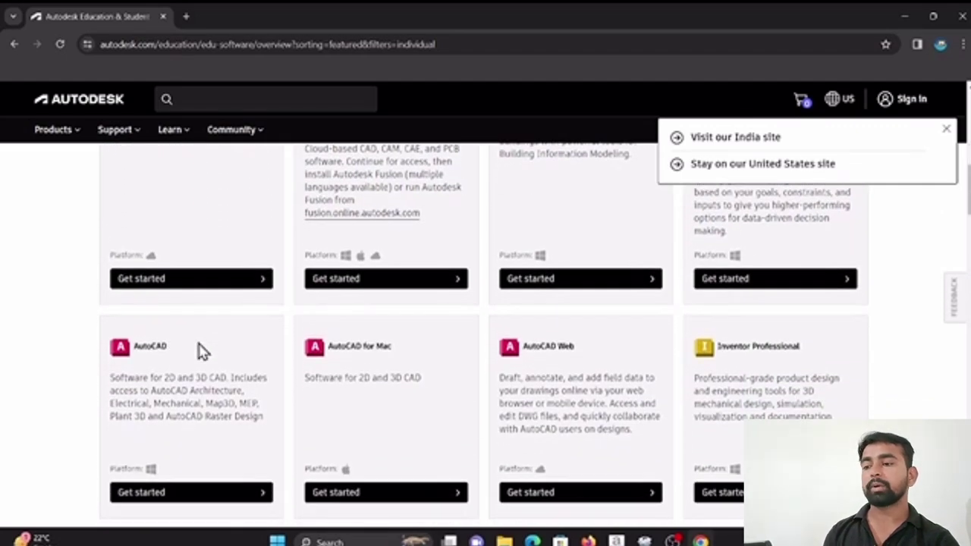
pyautogui.scroll(-1, 201, 350)
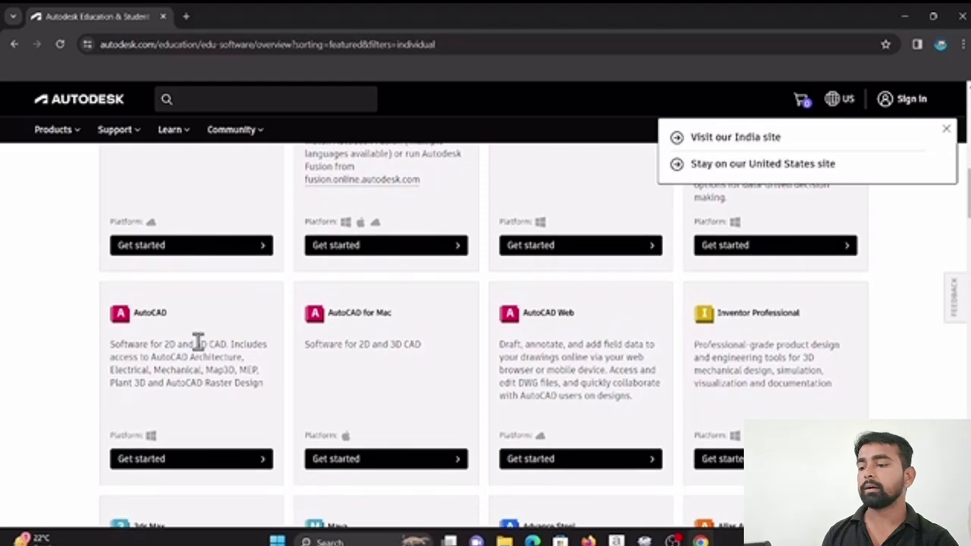
pyautogui.scroll(-1, 199, 341)
pyautogui.scroll(-3, 198, 341)
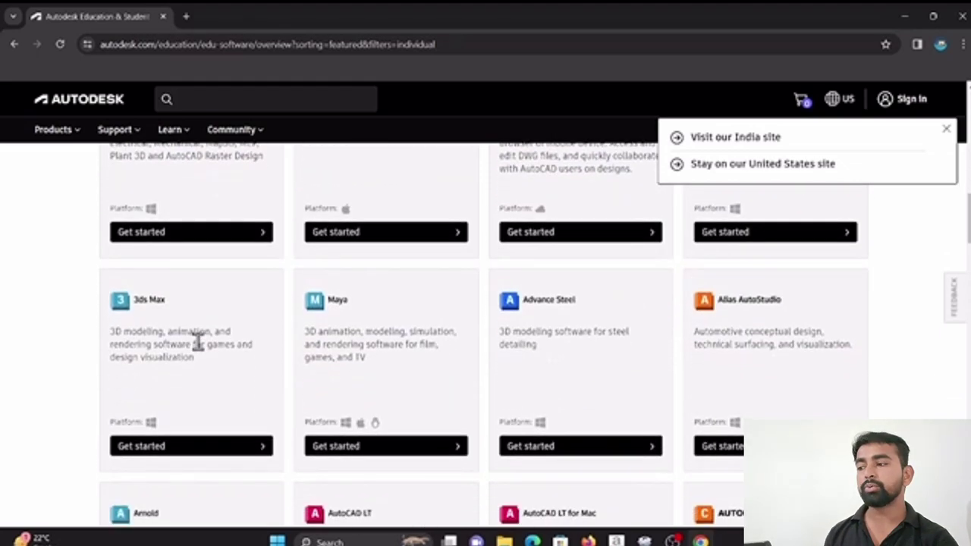
pyautogui.scroll(-1, 197, 343)
pyautogui.scroll(-1, 198, 348)
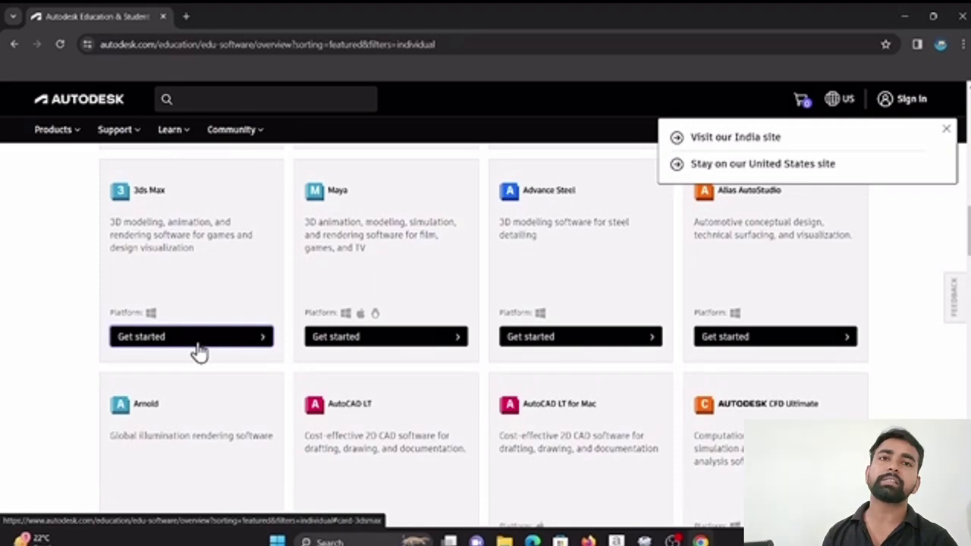
pyautogui.scroll(-1, 198, 350)
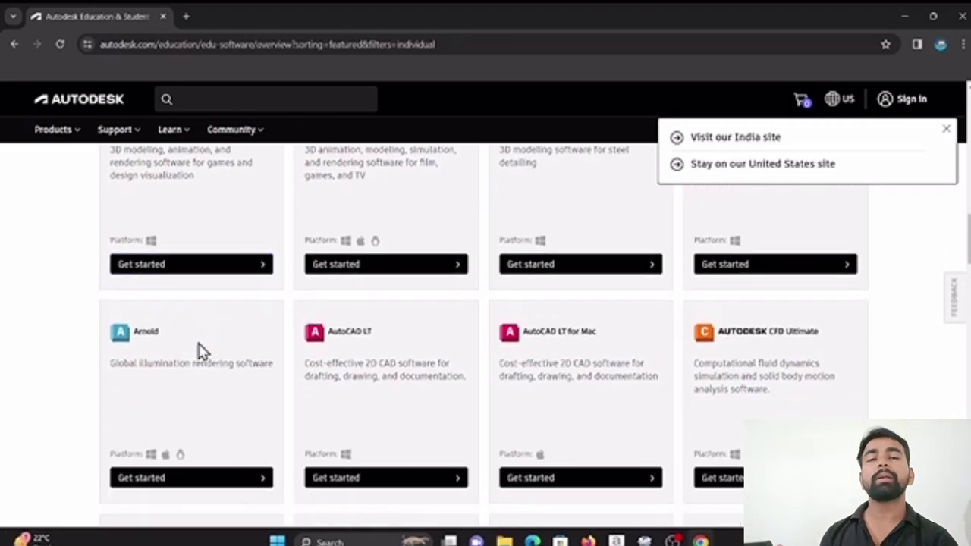
pyautogui.scroll(5, 199, 350)
pyautogui.scroll(1, 199, 350)
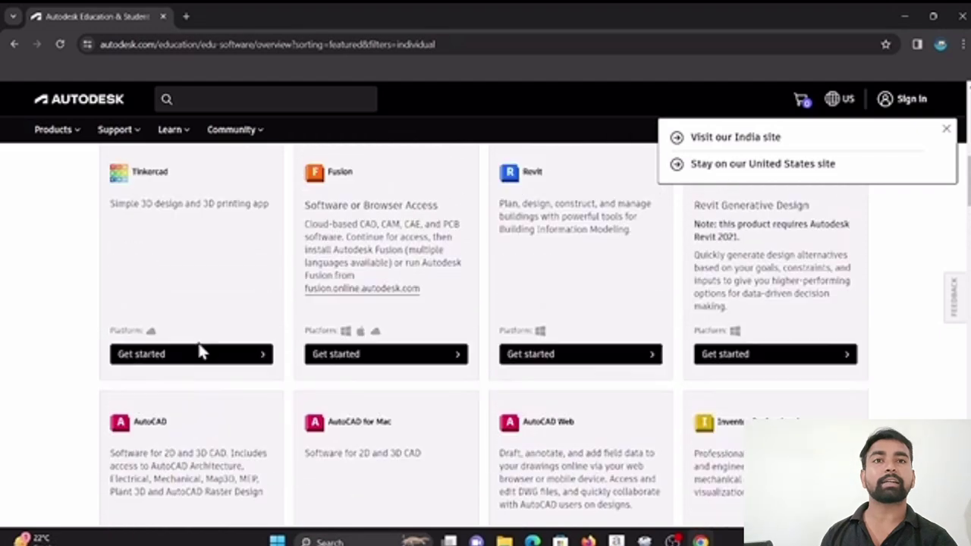
pyautogui.scroll(1, 199, 350)
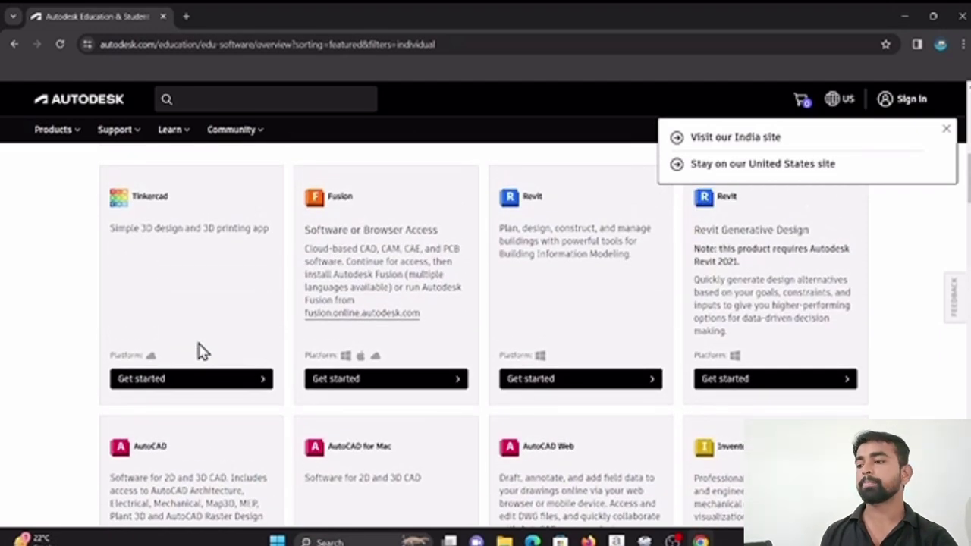
pyautogui.scroll(4, 199, 350)
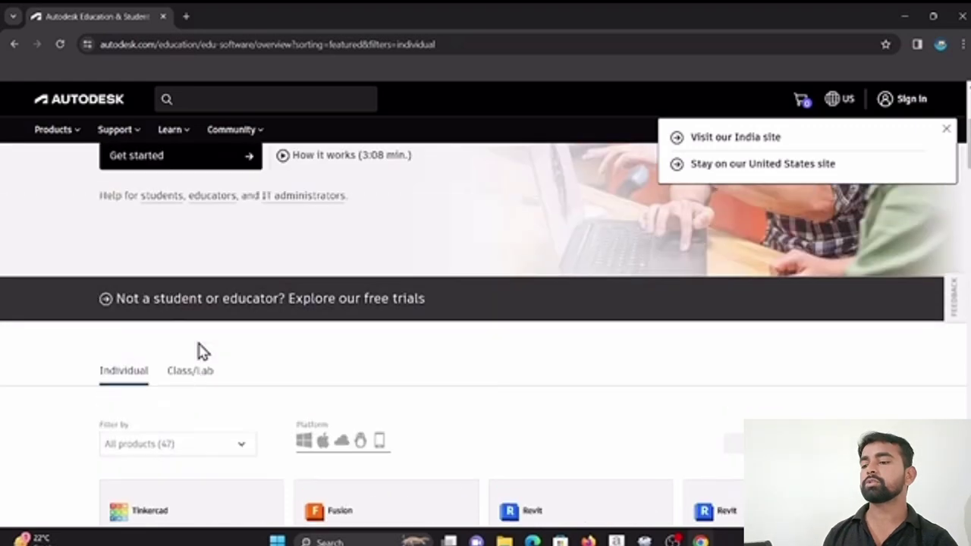
pyautogui.scroll(2, 198, 351)
pyautogui.scroll(-4, 198, 350)
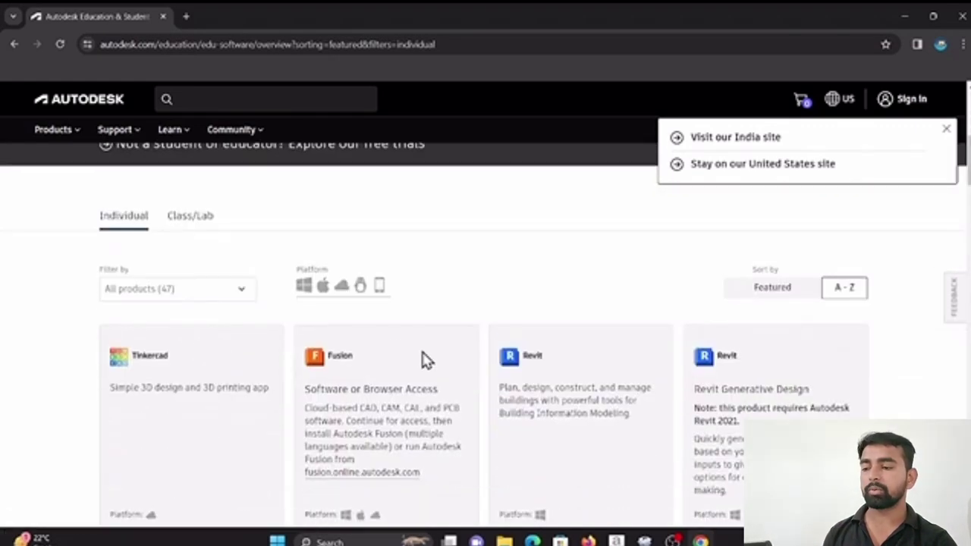
pyautogui.scroll(-2, 423, 360)
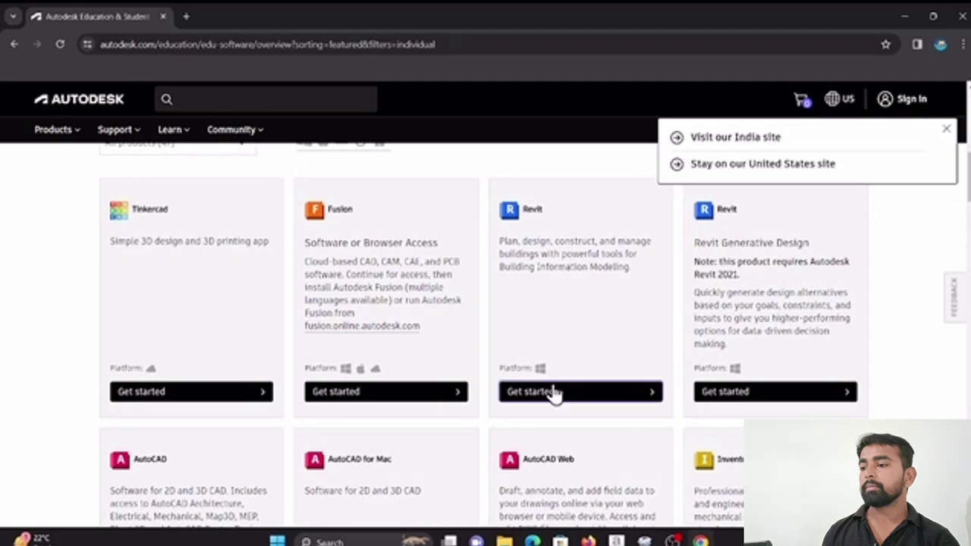
# - Start Revit educational access and choose Student as the educational role
pyautogui.click(553, 390)
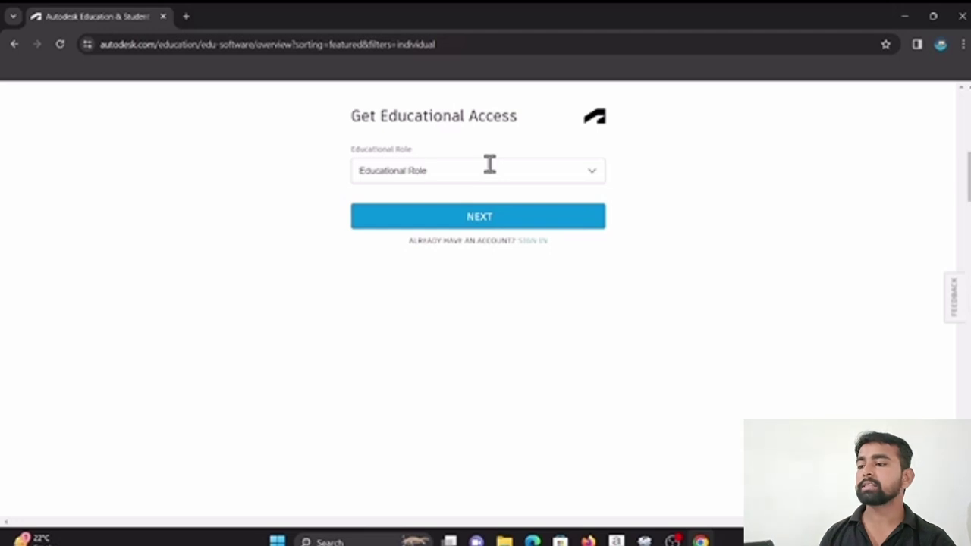
pyautogui.click(489, 164)
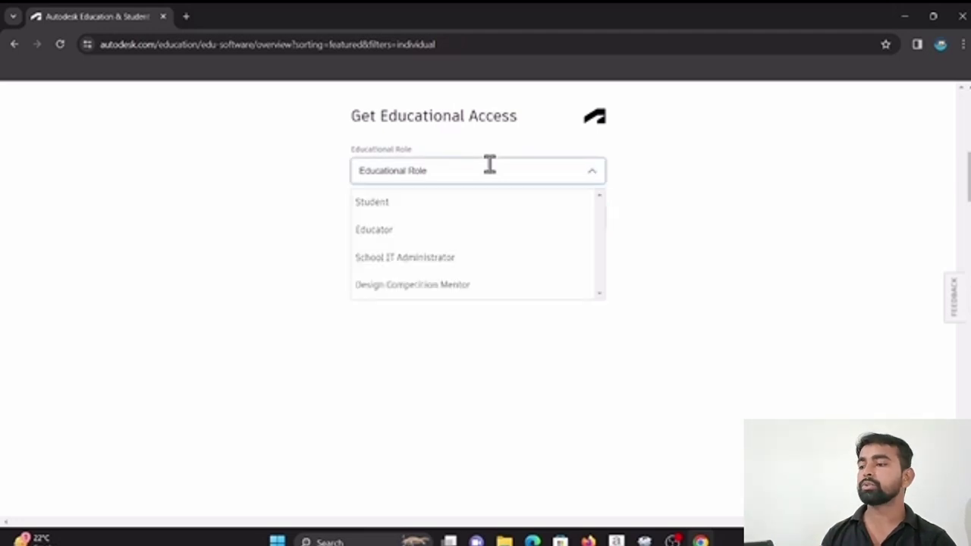
pyautogui.click(419, 206)
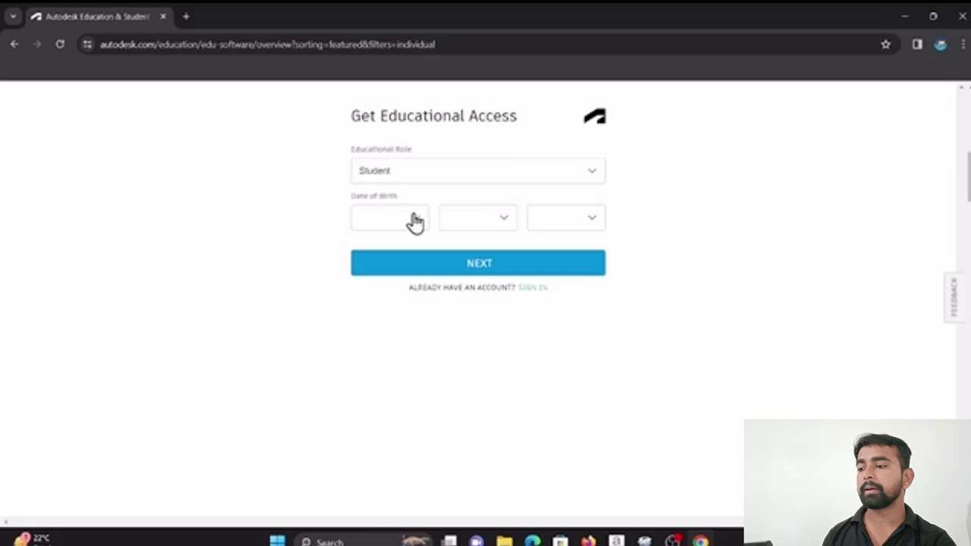
# - Enter the date of birth as March 1, 2002 and continue
pyautogui.click(415, 221)
pyautogui.click(372, 307)
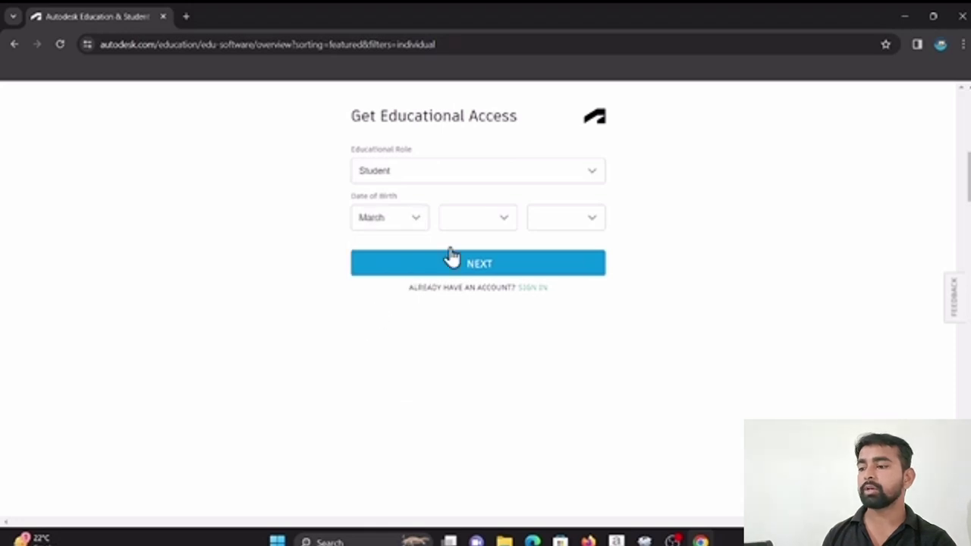
pyautogui.click(494, 217)
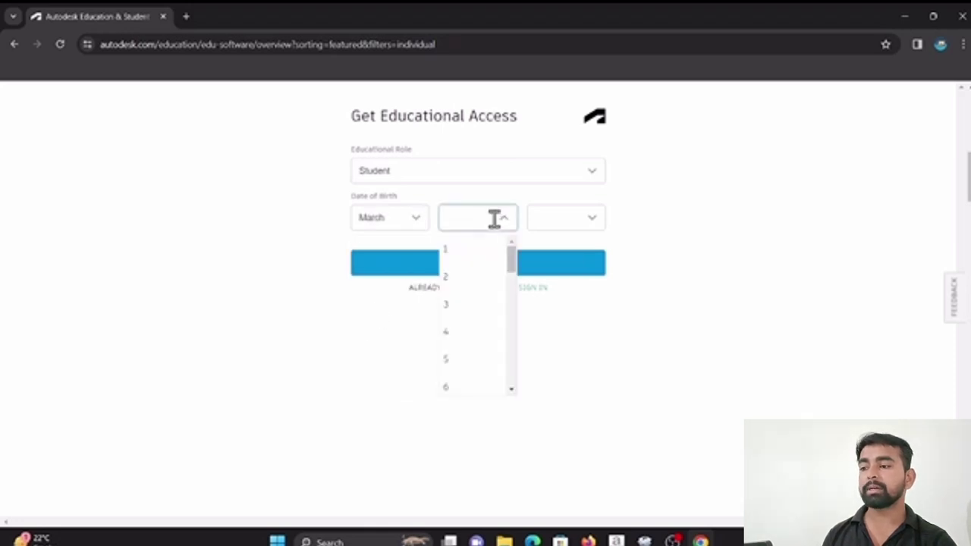
pyautogui.click(469, 263)
pyautogui.click(594, 222)
pyautogui.scroll(-10, 557, 331)
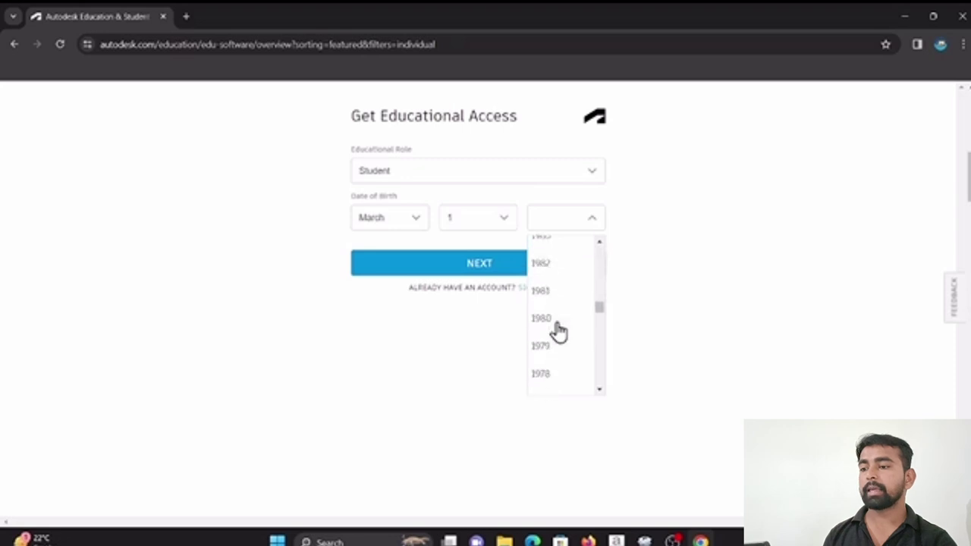
pyautogui.scroll(2, 558, 331)
pyautogui.scroll(1, 557, 331)
pyautogui.scroll(1, 557, 331)
pyautogui.scroll(1, 558, 336)
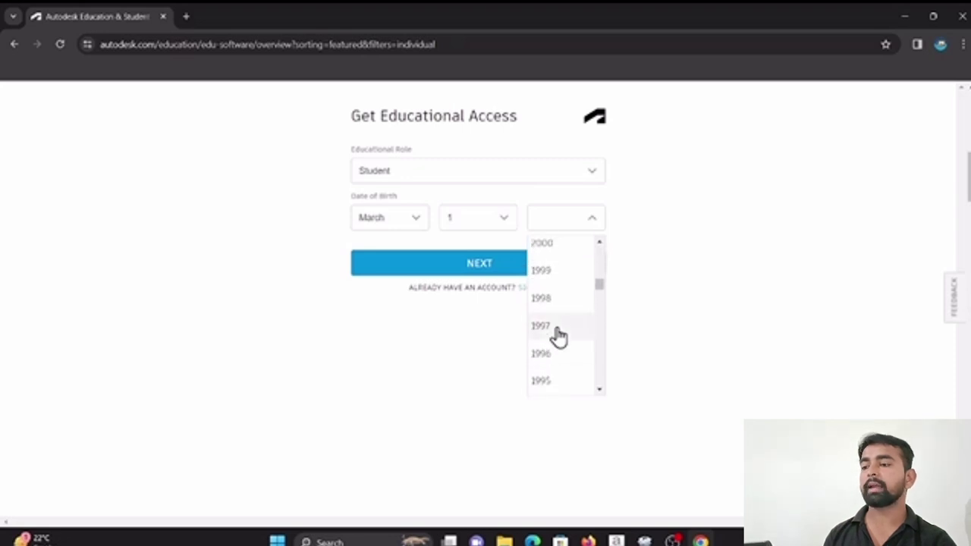
pyautogui.scroll(2, 556, 345)
pyautogui.click(557, 379)
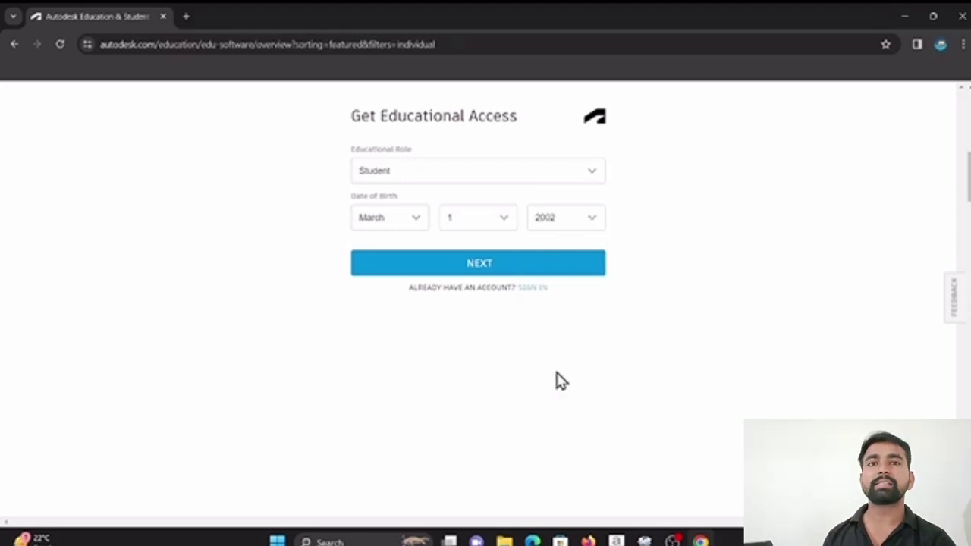
pyautogui.click(526, 263)
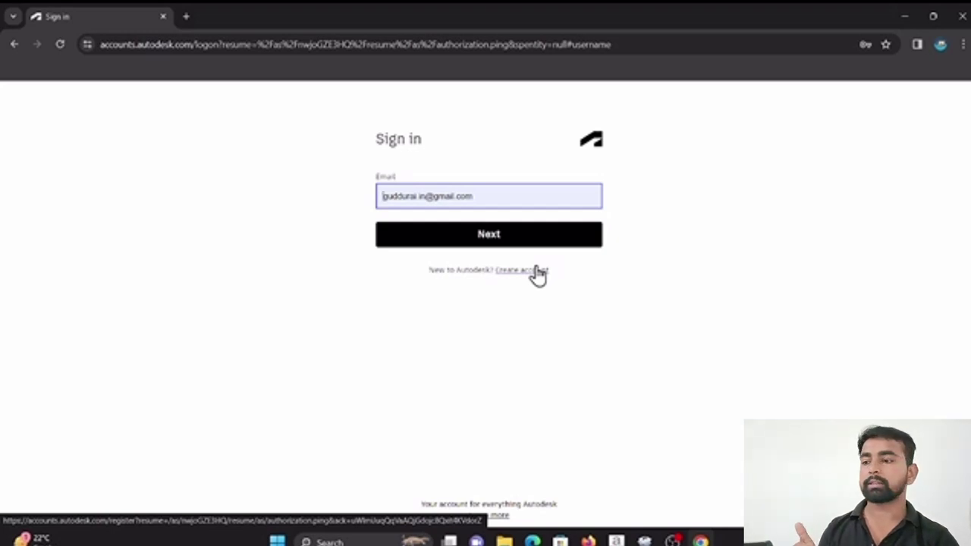
# - Choose the 'Create account' link on the Sign in page
pyautogui.click(536, 270)
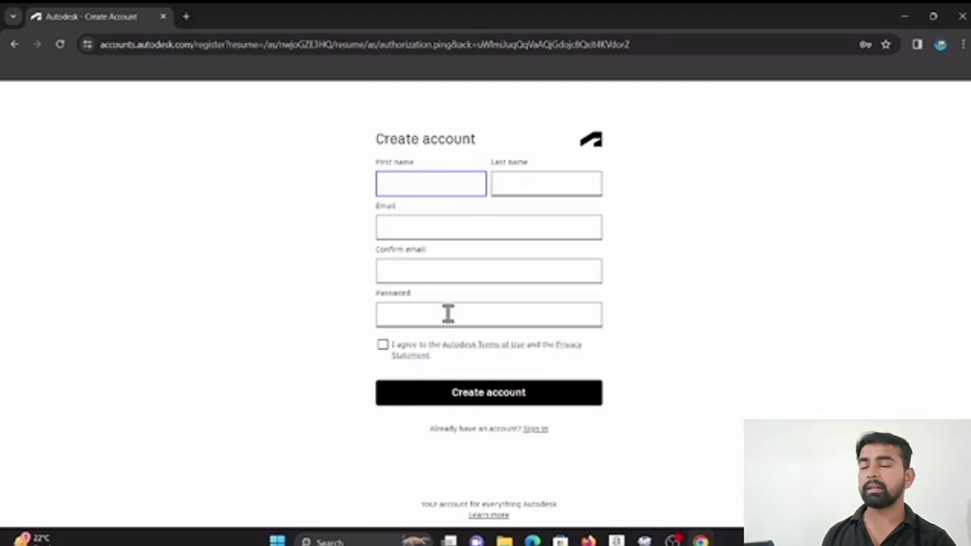
# - Submit the new account, save its password in Chrome, and continue past verification
pyautogui.click(420, 396)
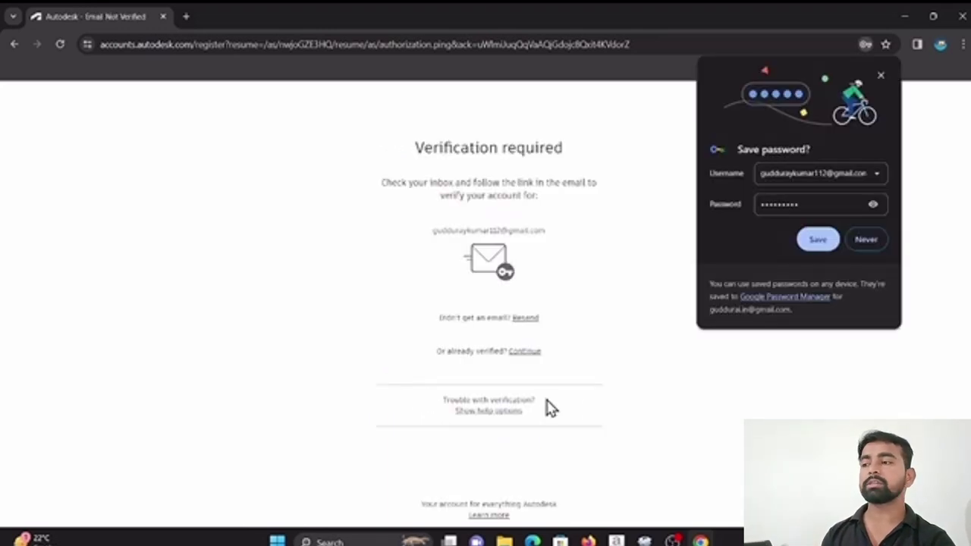
pyautogui.click(818, 240)
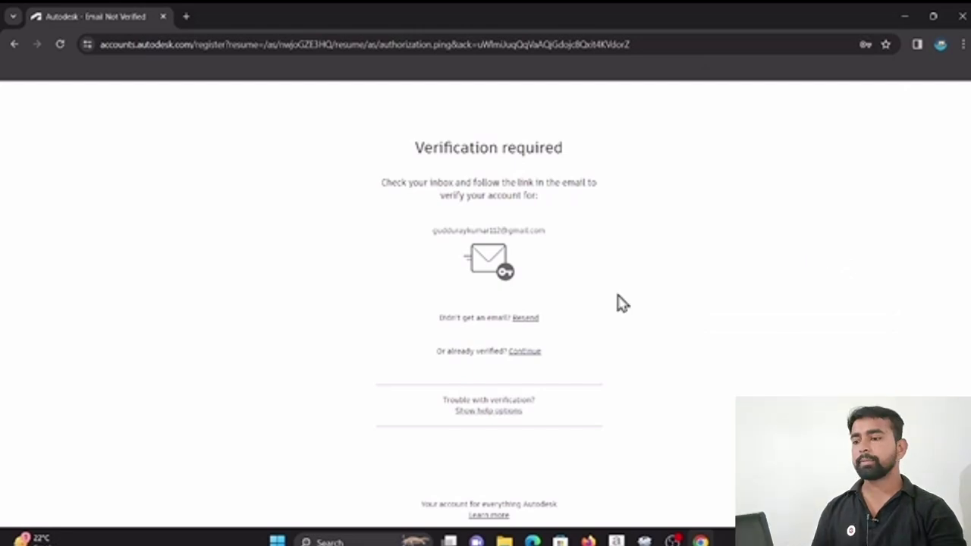
pyautogui.click(525, 352)
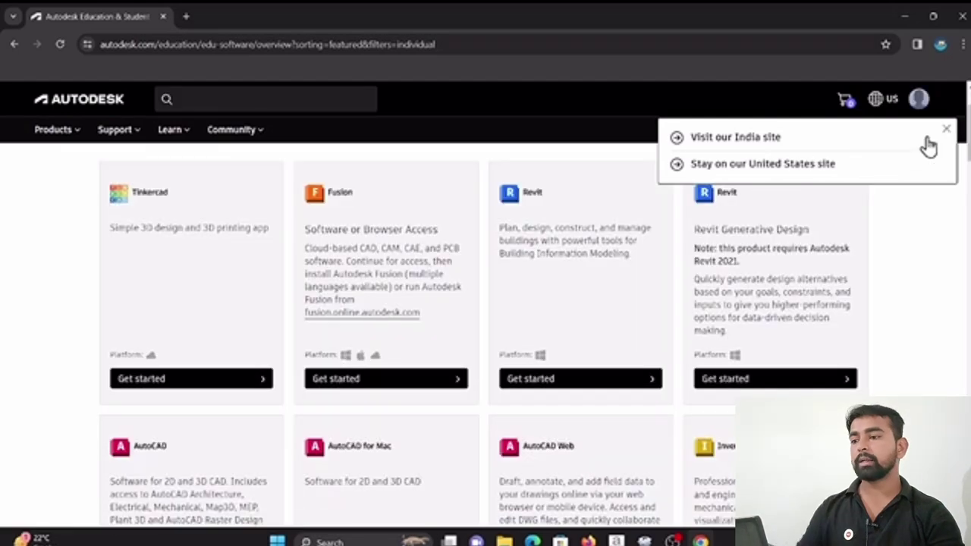
# - Dismiss the regional site popup and start Revit's educational access
pyautogui.click(947, 132)
pyautogui.click(562, 379)
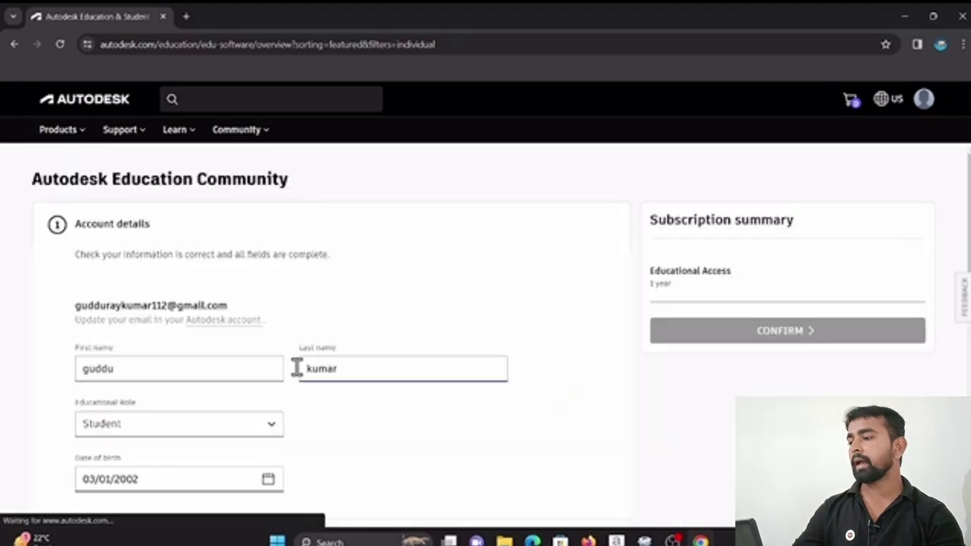
pyautogui.scroll(-2, 262, 365)
pyautogui.scroll(1, 265, 373)
pyautogui.scroll(-3, 149, 275)
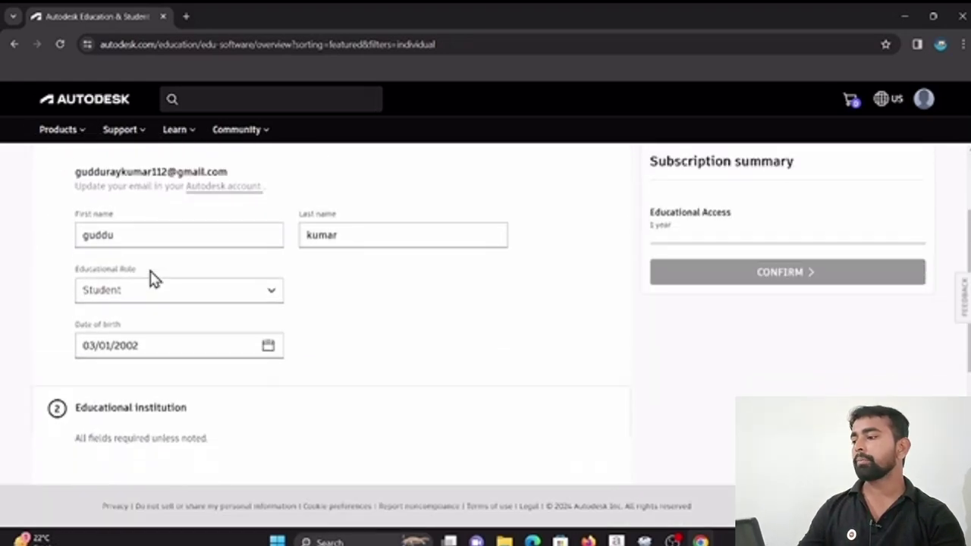
pyautogui.scroll(-3, 150, 271)
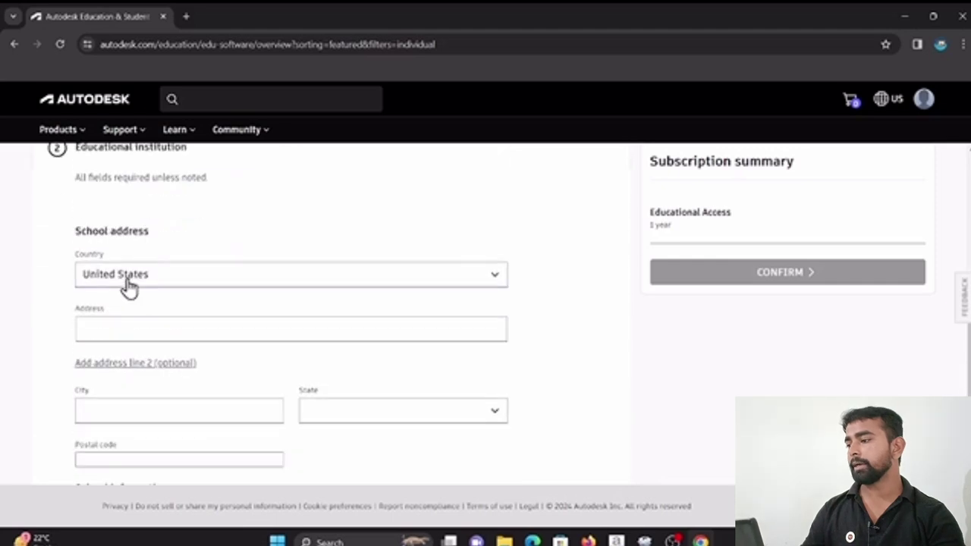
# - Set the school's country to India in the School address section
pyautogui.click(126, 286)
pyautogui.scroll(10, 123, 349)
pyautogui.scroll(5, 124, 359)
pyautogui.scroll(10, 124, 359)
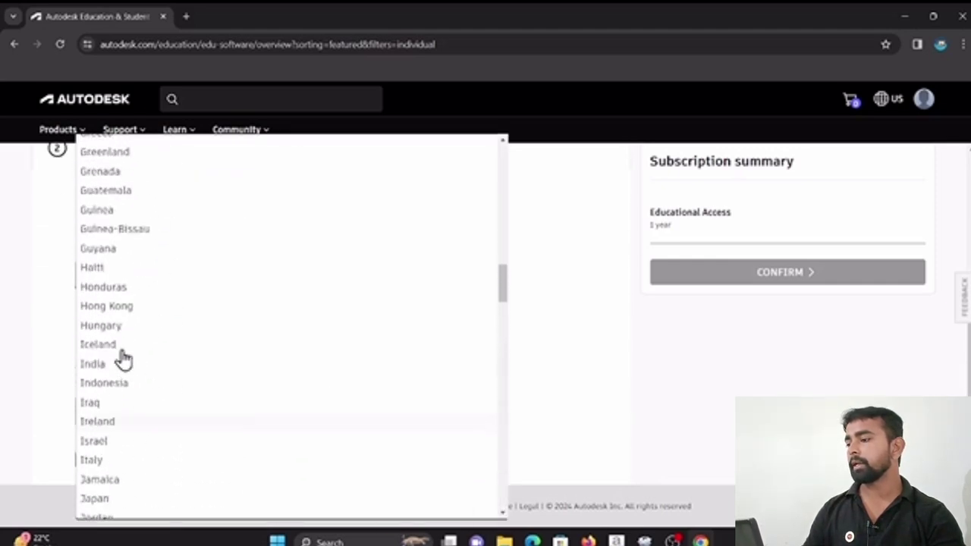
pyautogui.click(97, 372)
pyautogui.scroll(-1, 108, 301)
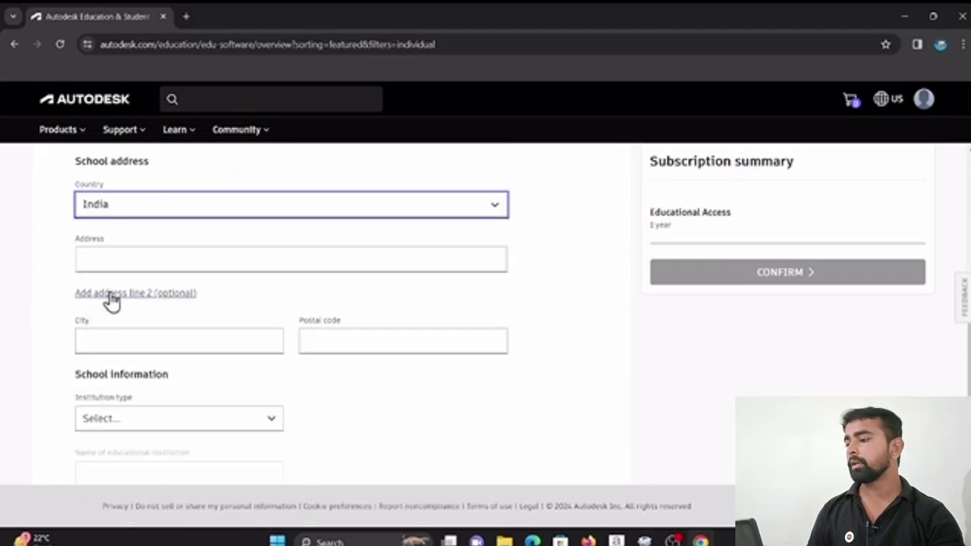
pyautogui.scroll(-3, 107, 256)
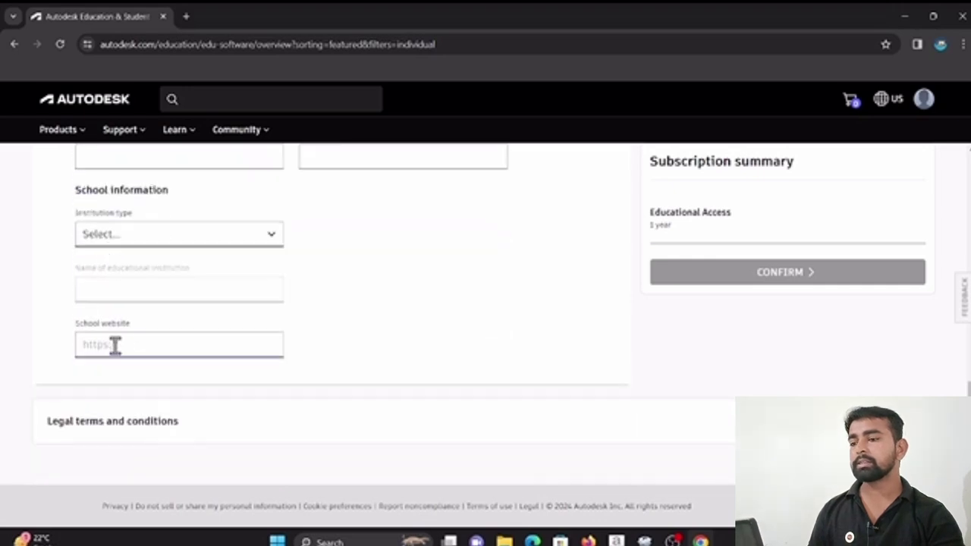
# - Select the school website field and review the eligibility form
pyautogui.click(163, 345)
pyautogui.scroll(3, 336, 336)
pyautogui.scroll(-3, 336, 336)
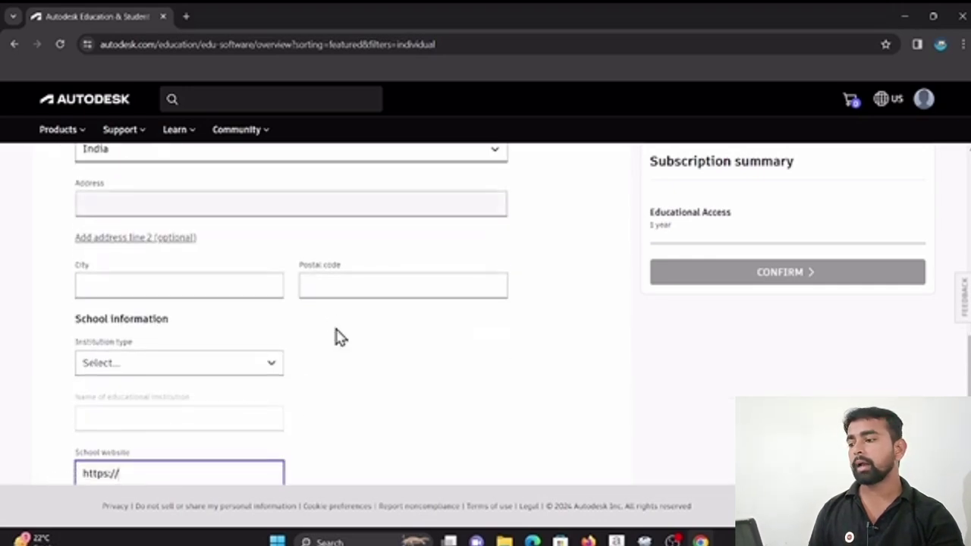
pyautogui.scroll(3, 779, 291)
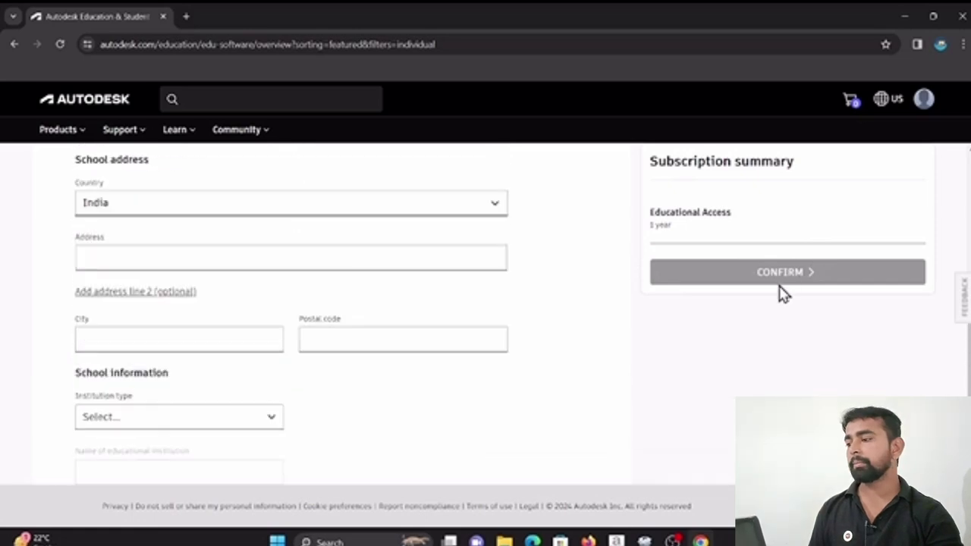
pyautogui.scroll(-3, 780, 290)
pyautogui.scroll(1, 596, 310)
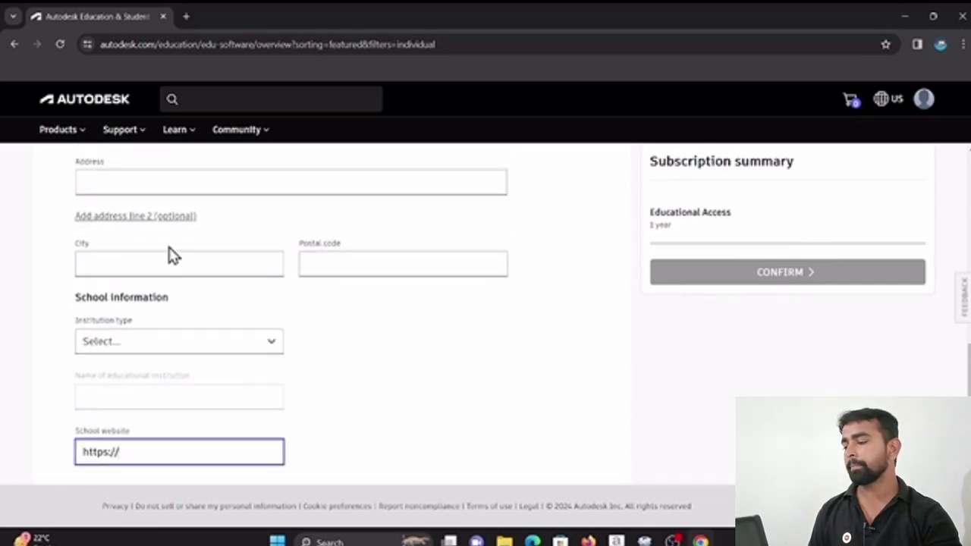
pyautogui.scroll(5, 172, 254)
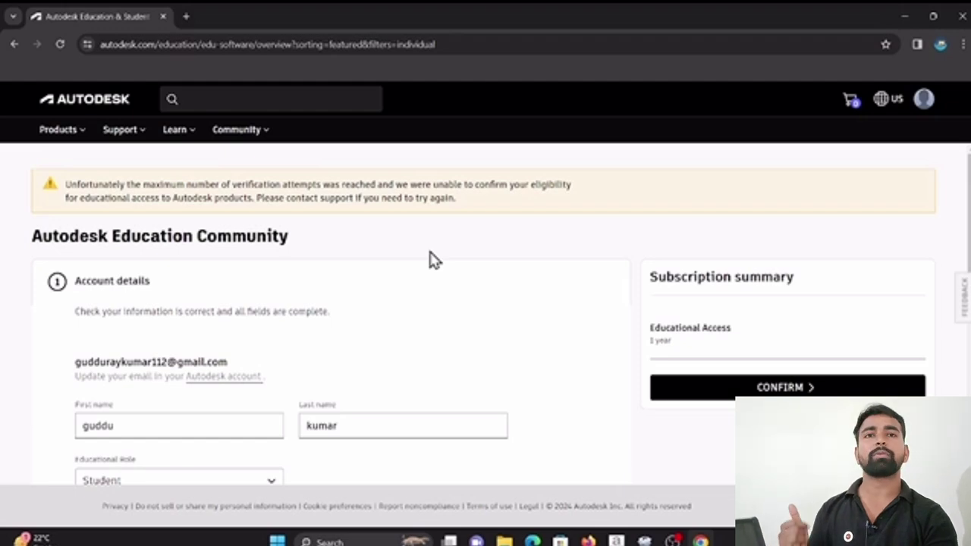
# - Review the filled Educational institution section and confirm it in the Subscription summary
pyautogui.scroll(-2, 432, 259)
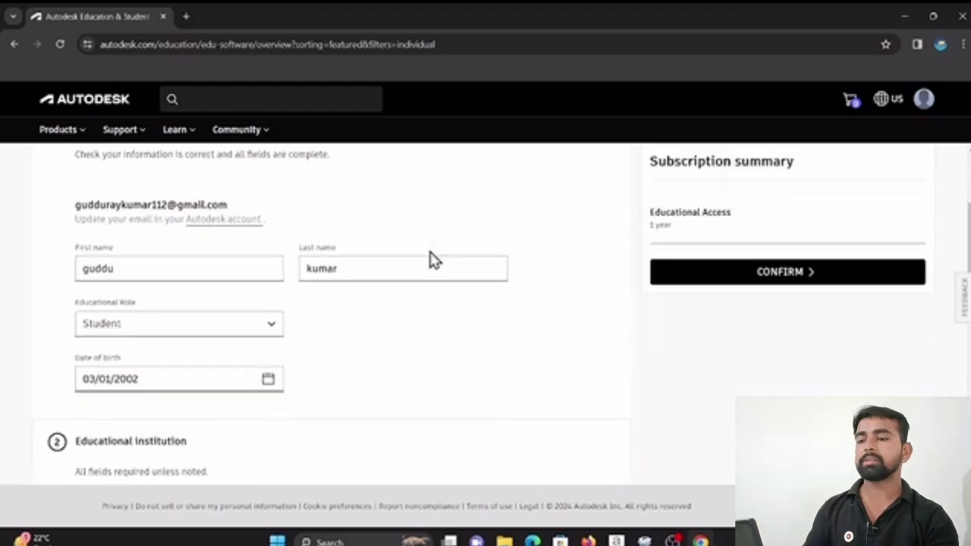
pyautogui.scroll(-1, 433, 260)
pyautogui.scroll(-2, 429, 260)
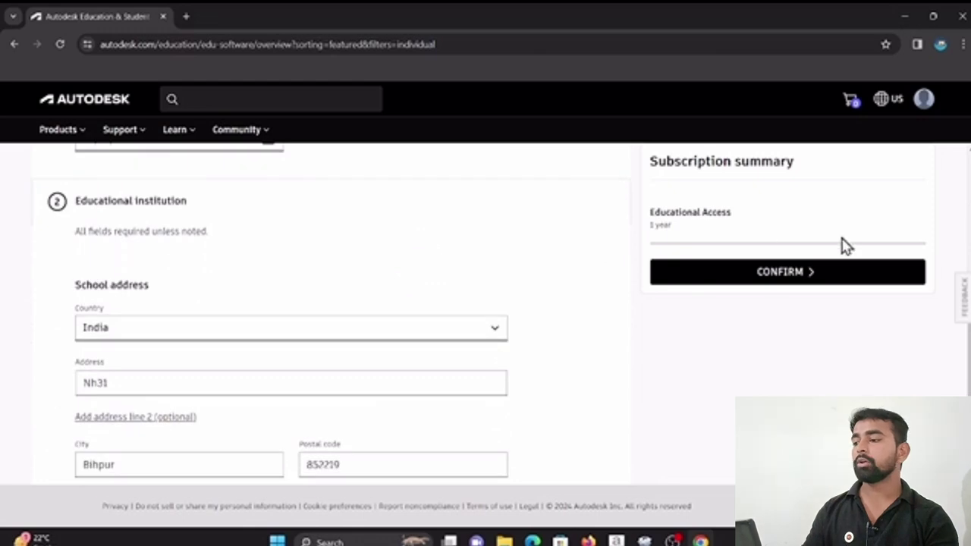
pyautogui.click(815, 281)
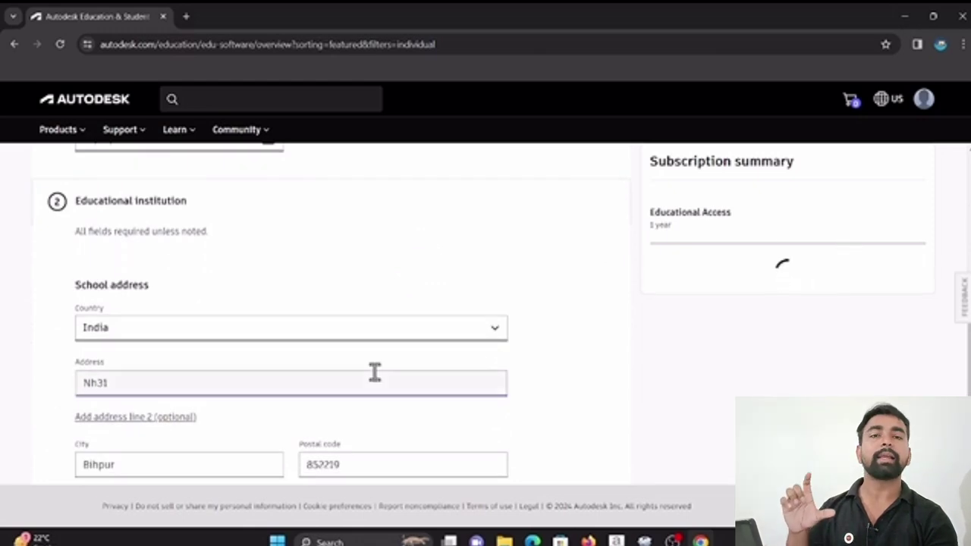
pyautogui.scroll(-2, 374, 372)
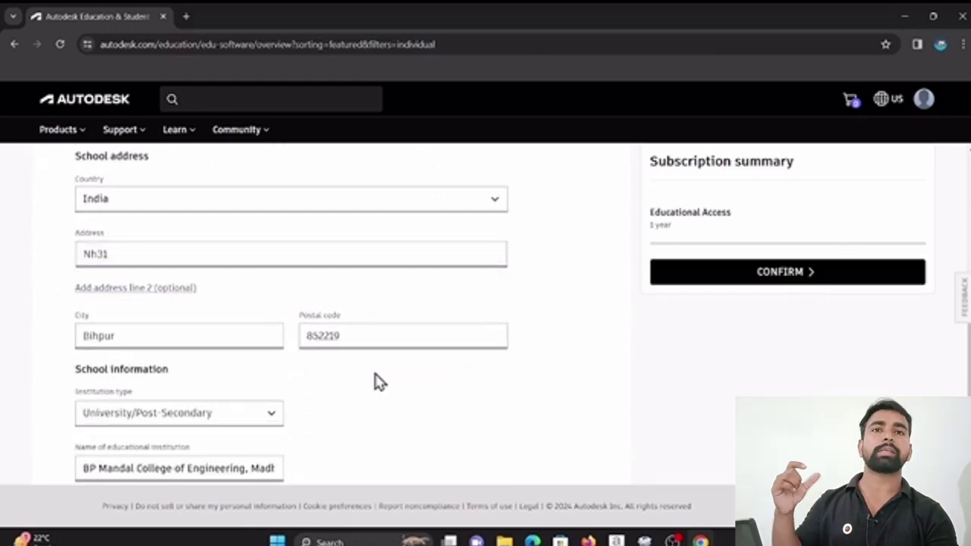